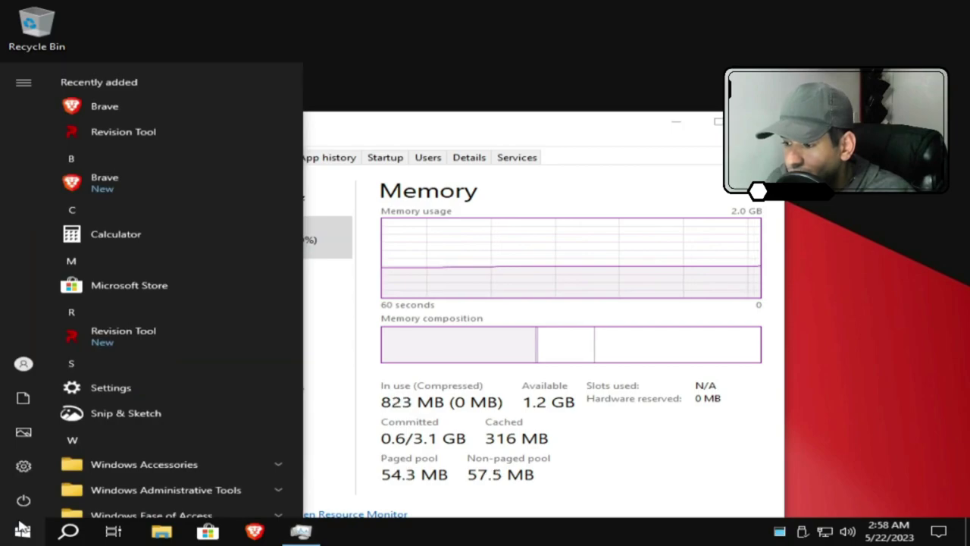
Open the Language page under Time & Language in the Windows settings
click(89, 388)
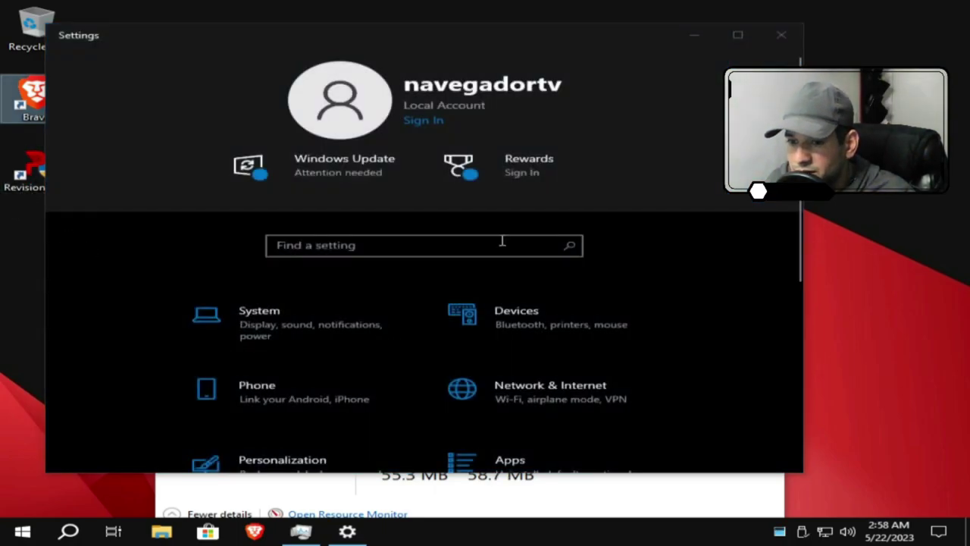
scroll(576, 341, down, 2)
scroll(642, 387, down, 1)
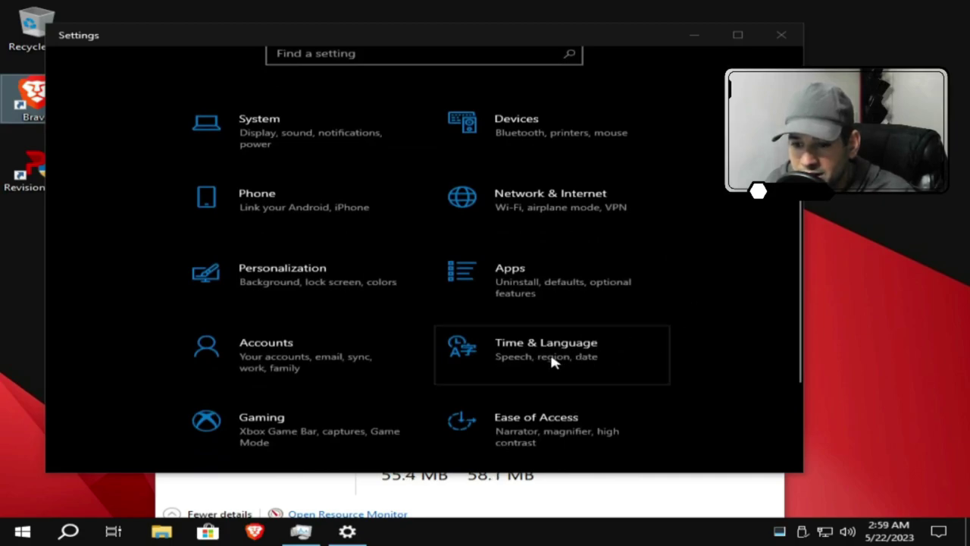
click(507, 354)
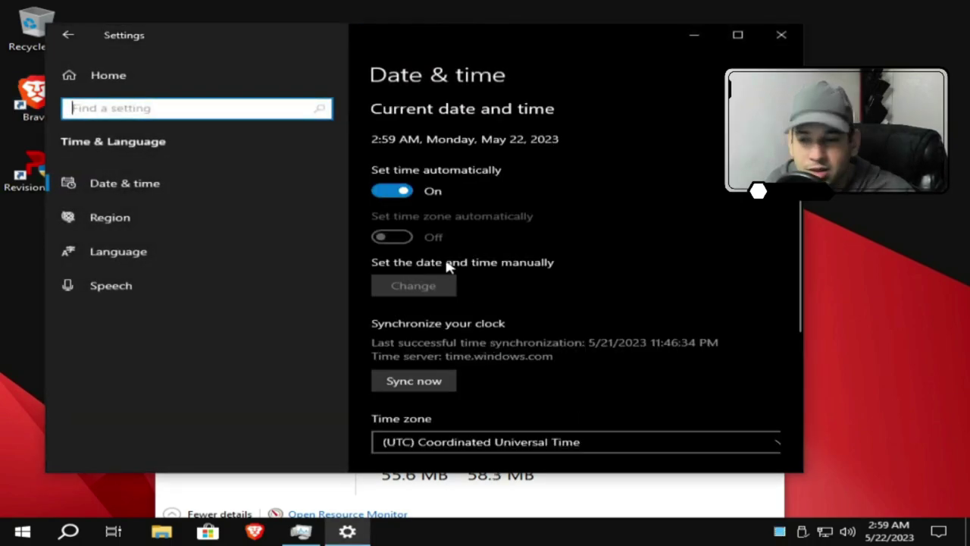
scroll(604, 367, down, 3)
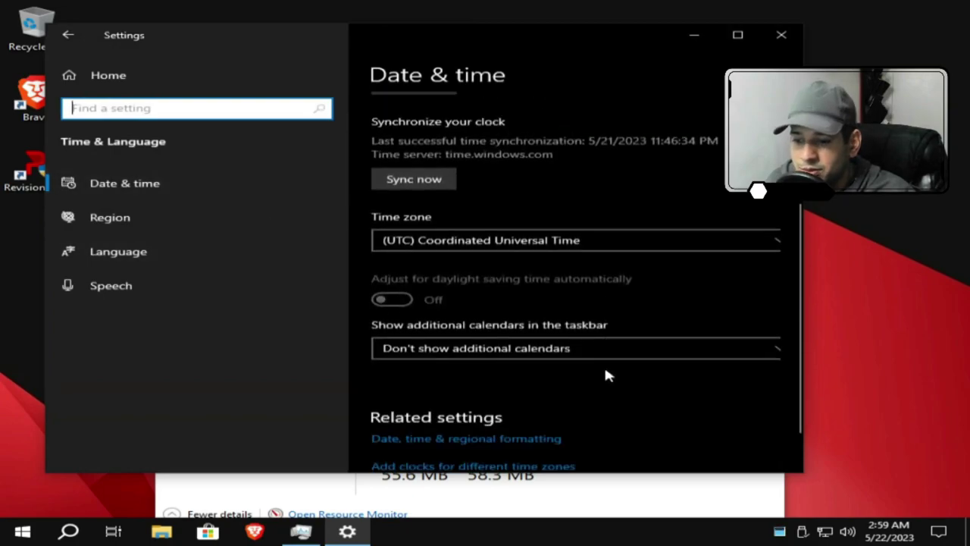
scroll(603, 371, down, 1)
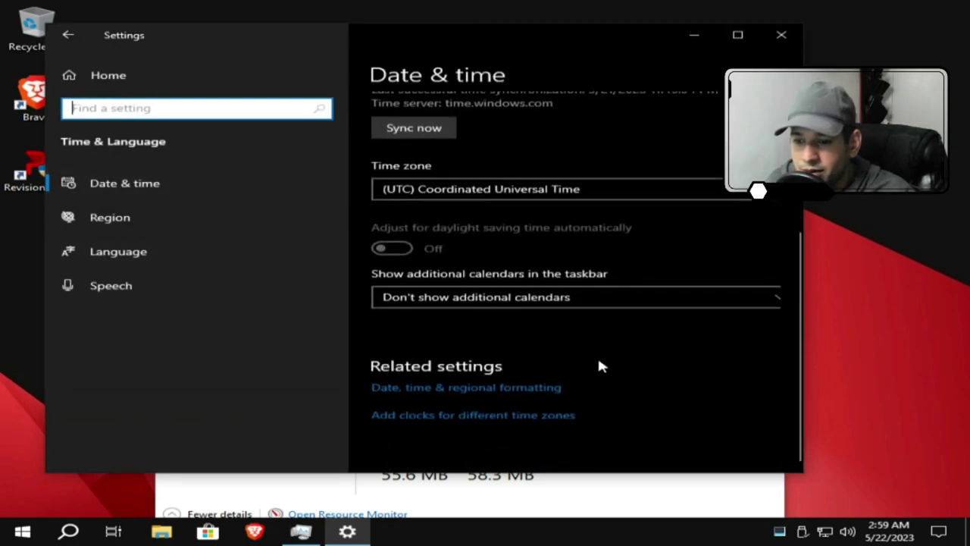
click(120, 258)
scroll(647, 321, down, 3)
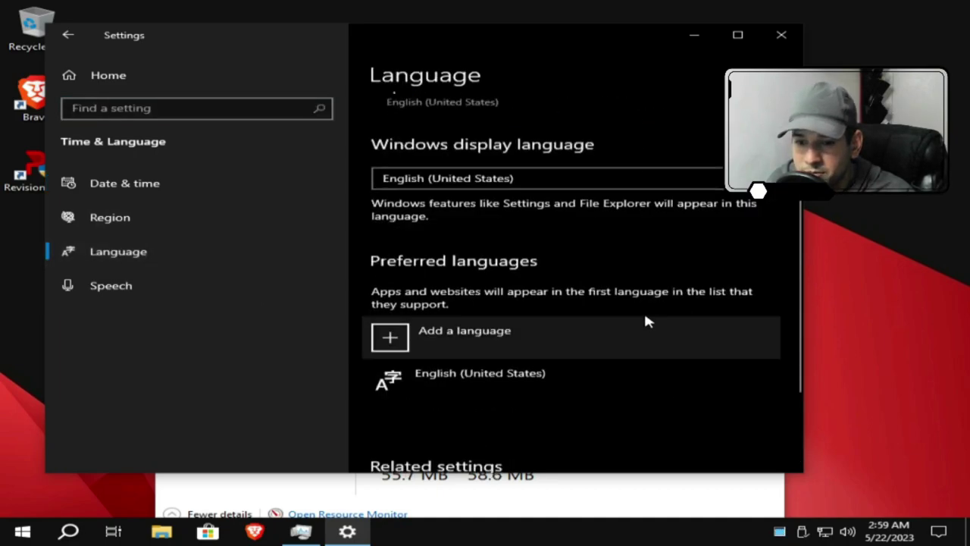
Add Português (Brasil) as a language, enable it as the Windows display language, and install its language features
click(412, 341)
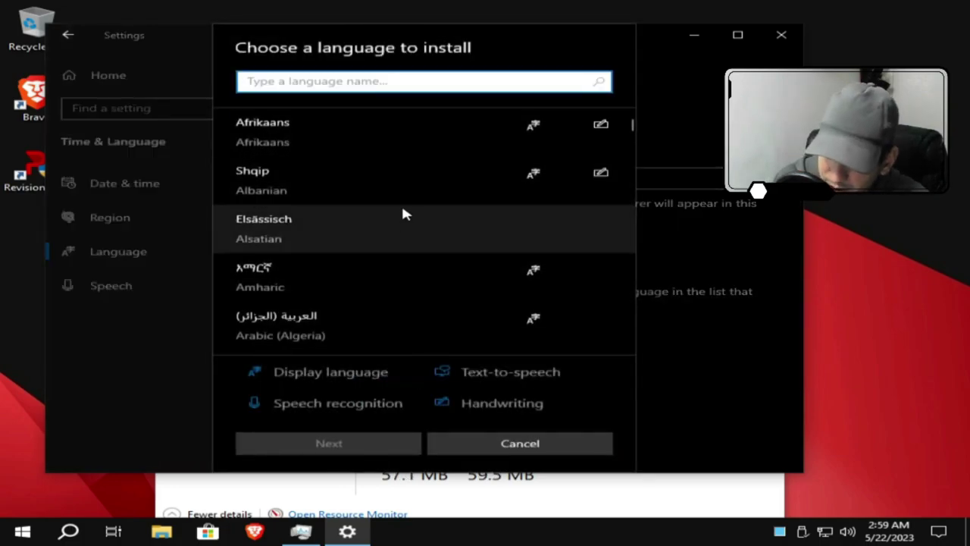
text(po)
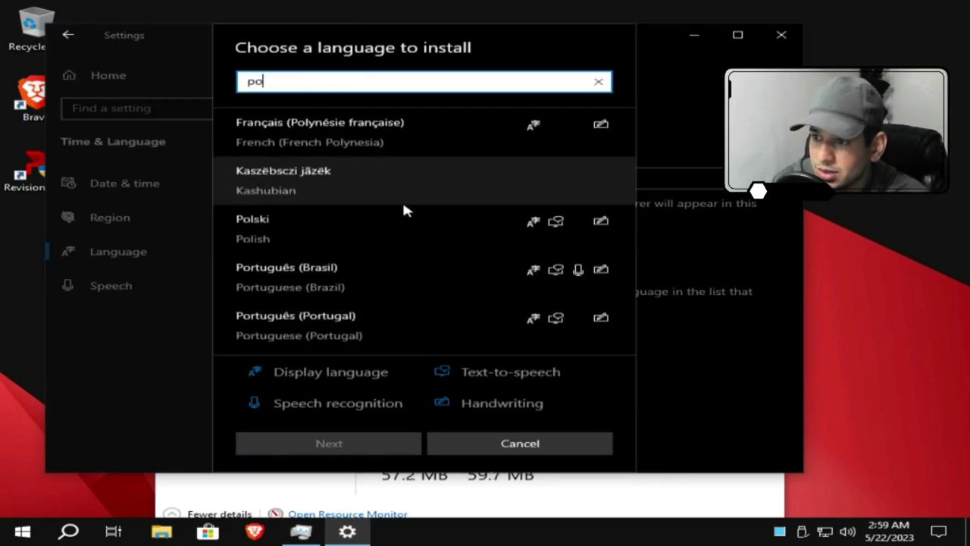
click(319, 278)
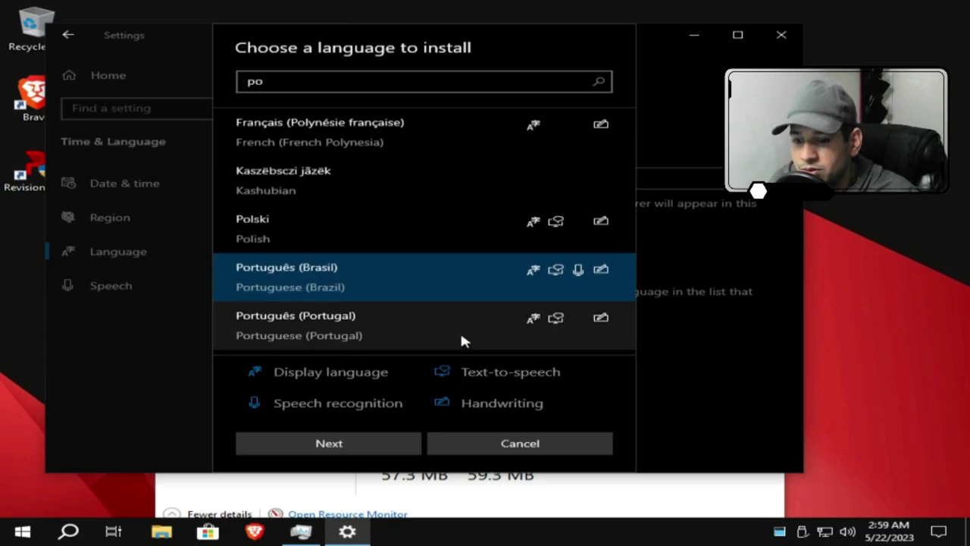
click(375, 451)
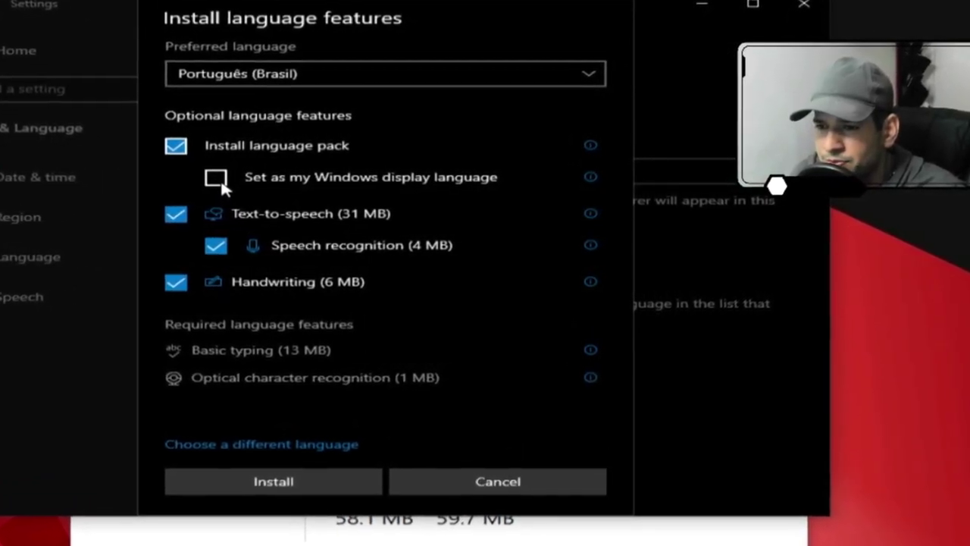
click(185, 179)
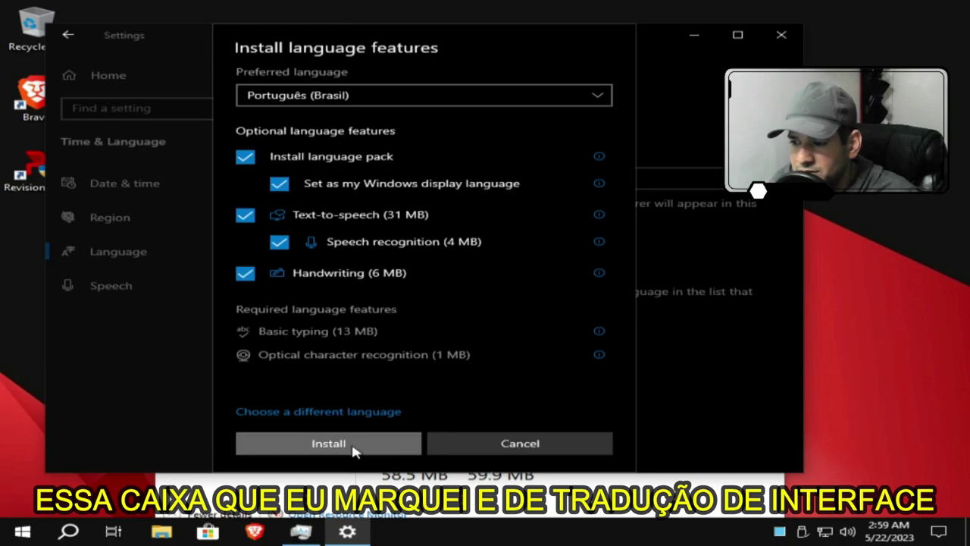
click(250, 537)
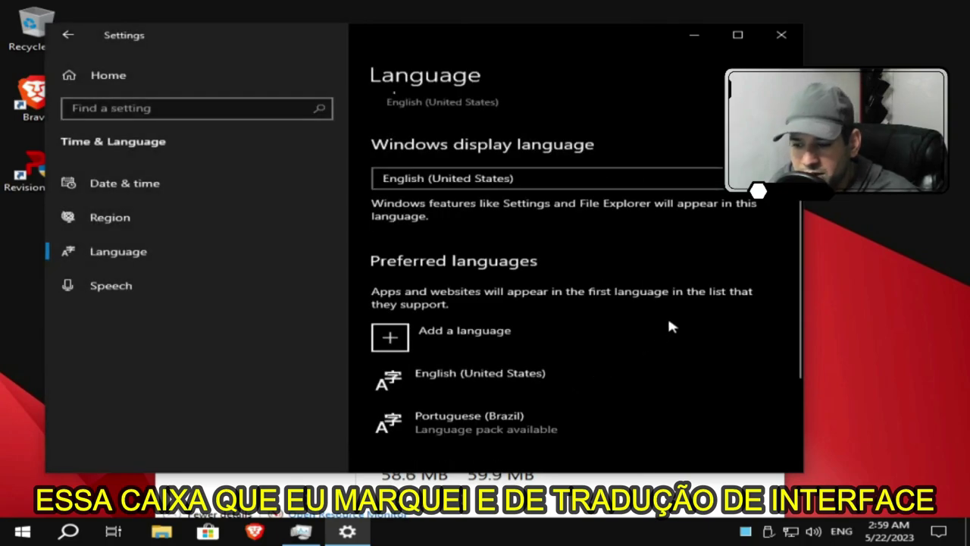
Remove English (United States) from the preferred languages
scroll(667, 316, down, 3)
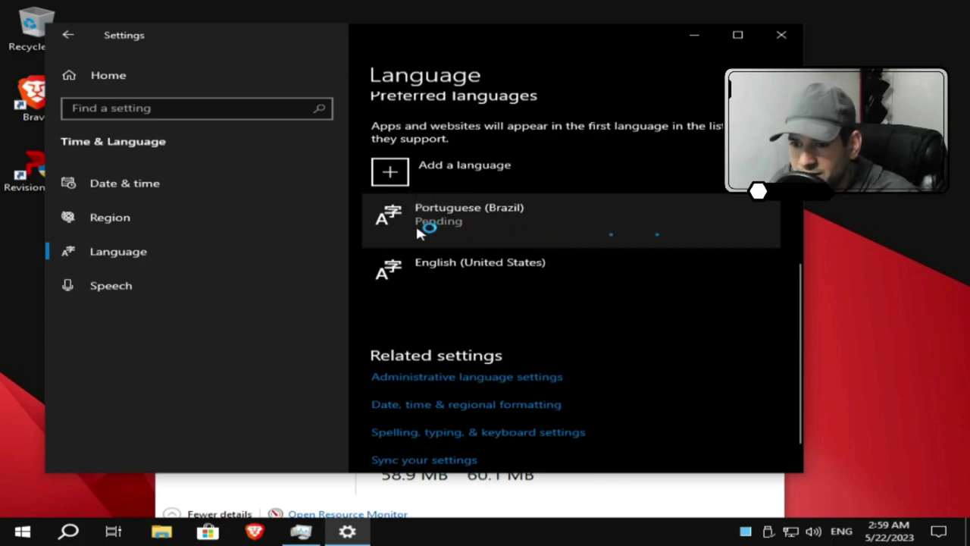
click(435, 274)
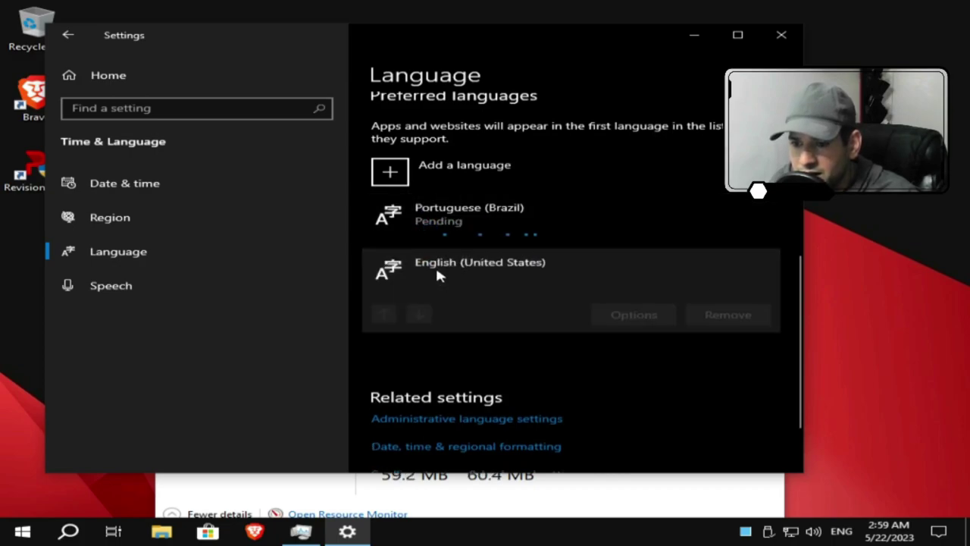
click(739, 318)
click(733, 282)
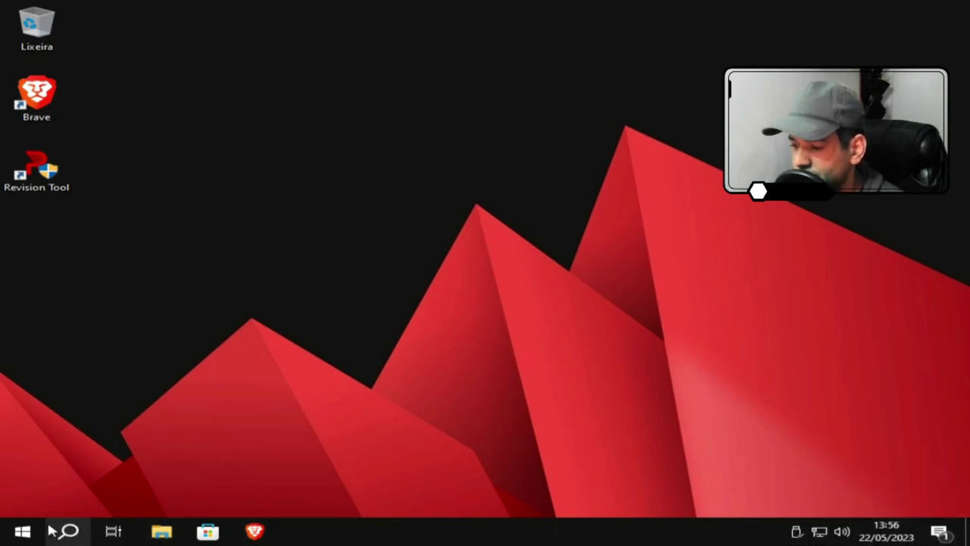
click(25, 532)
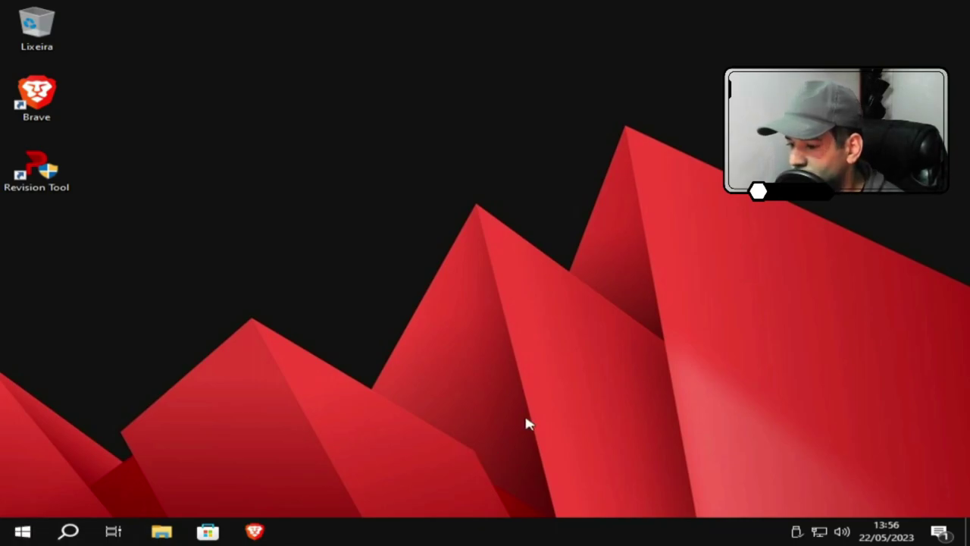
click(23, 534)
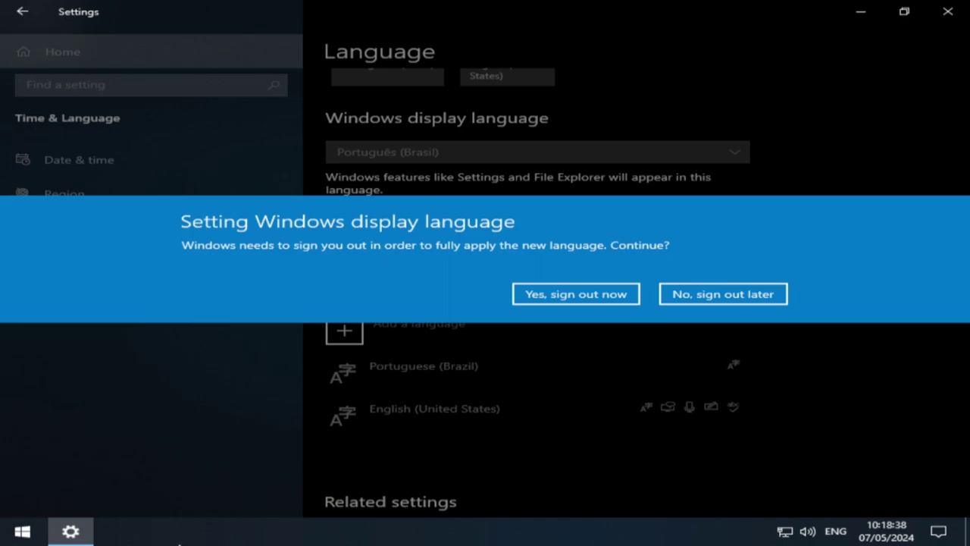
Sign out of Windows to apply the new display language, and sign back in to the Admin account
click(562, 295)
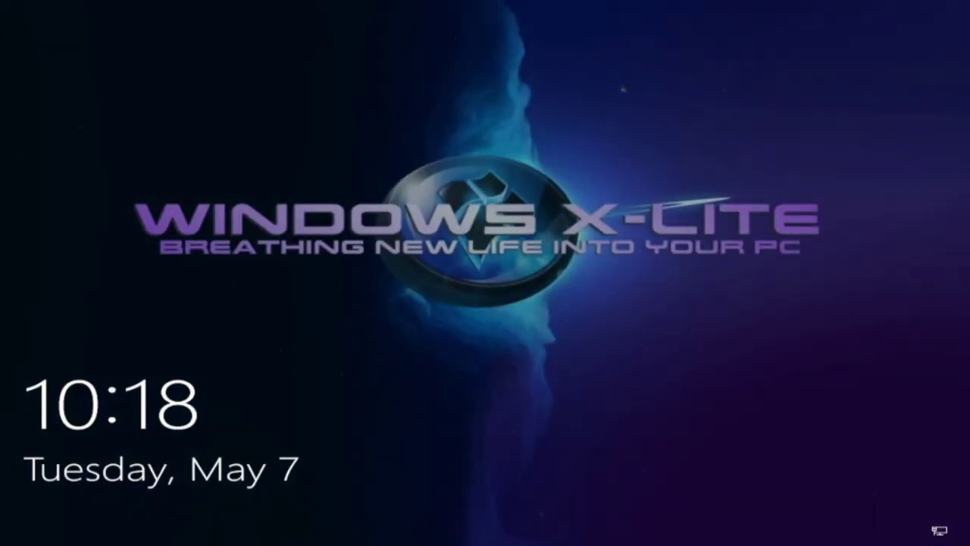
click(558, 335)
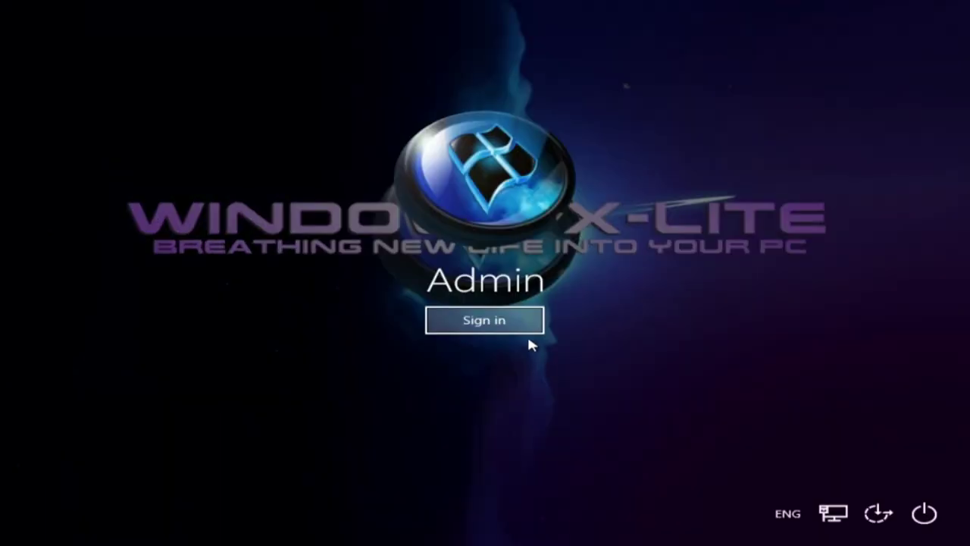
click(530, 330)
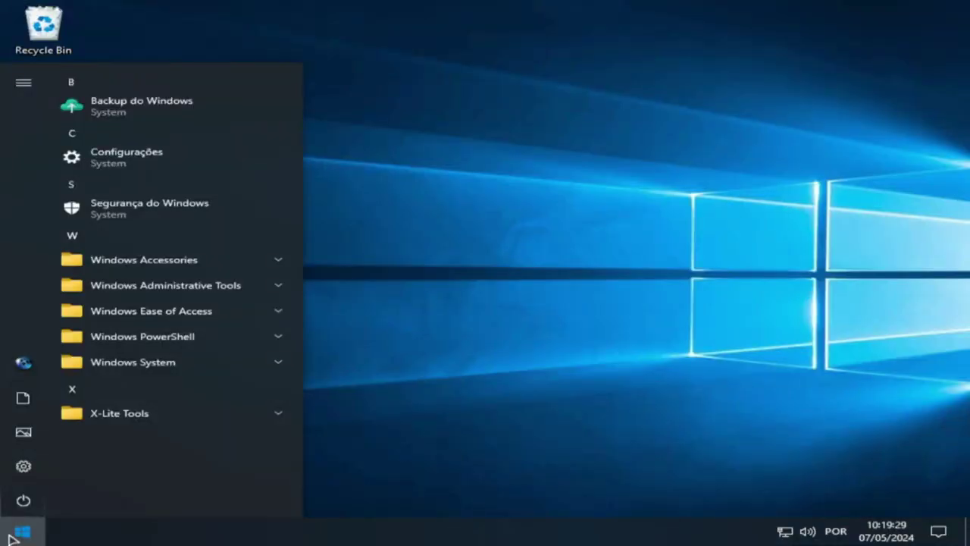
Reopen the Windows settings and go to the Language page under Time & Language
mouse_move(39, 460)
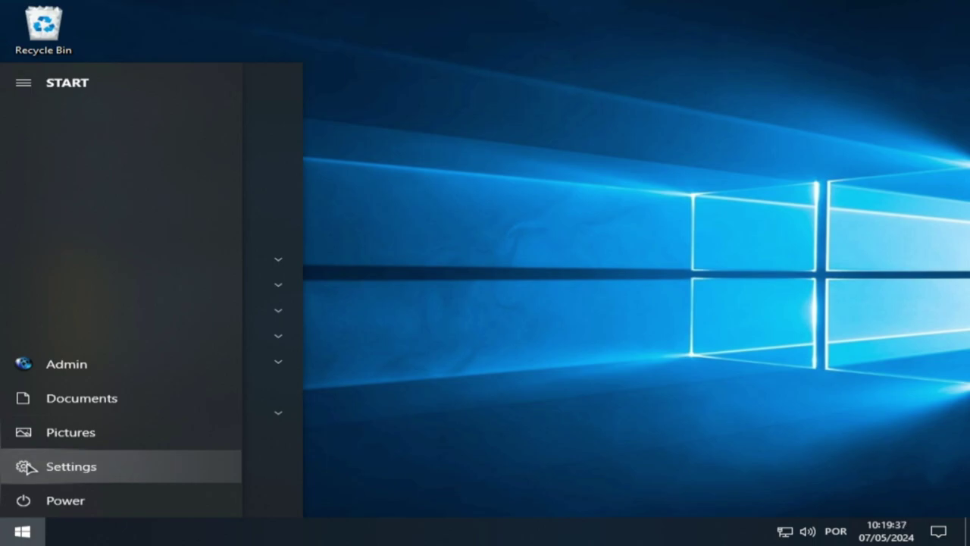
click(27, 467)
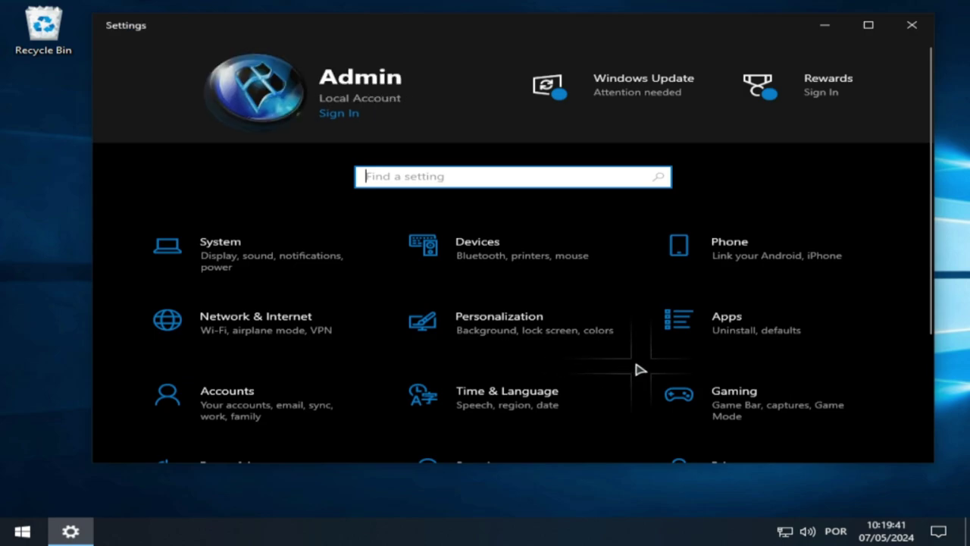
scroll(637, 369, down, 2)
scroll(636, 371, down, 2)
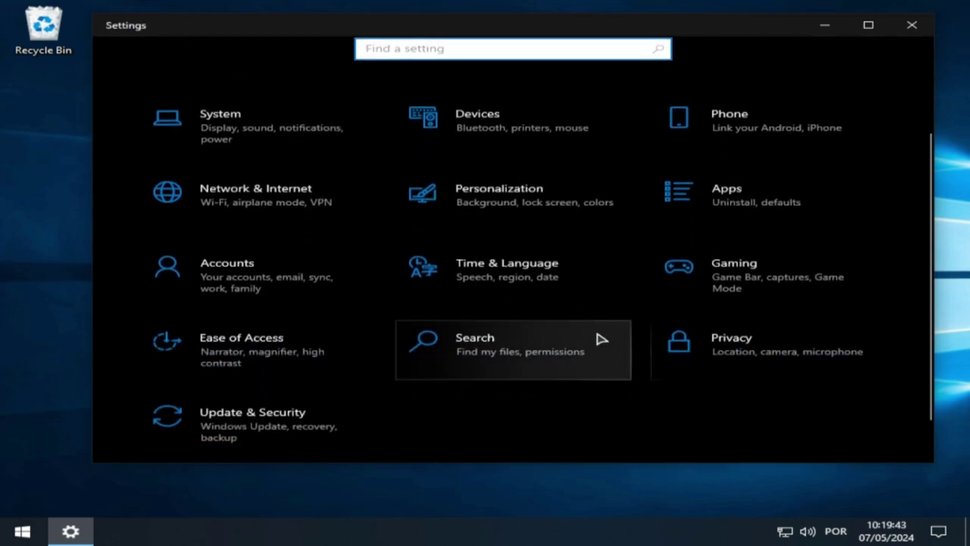
click(483, 271)
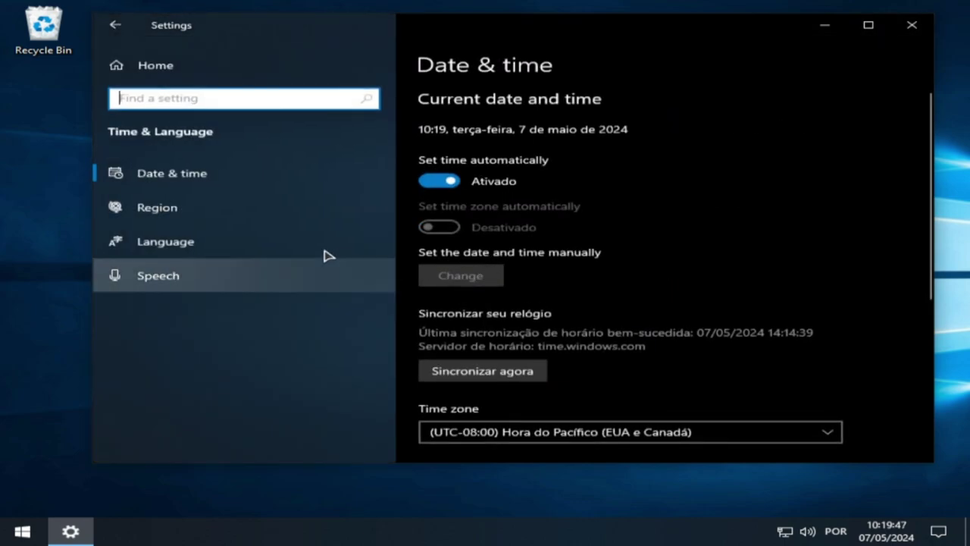
click(163, 250)
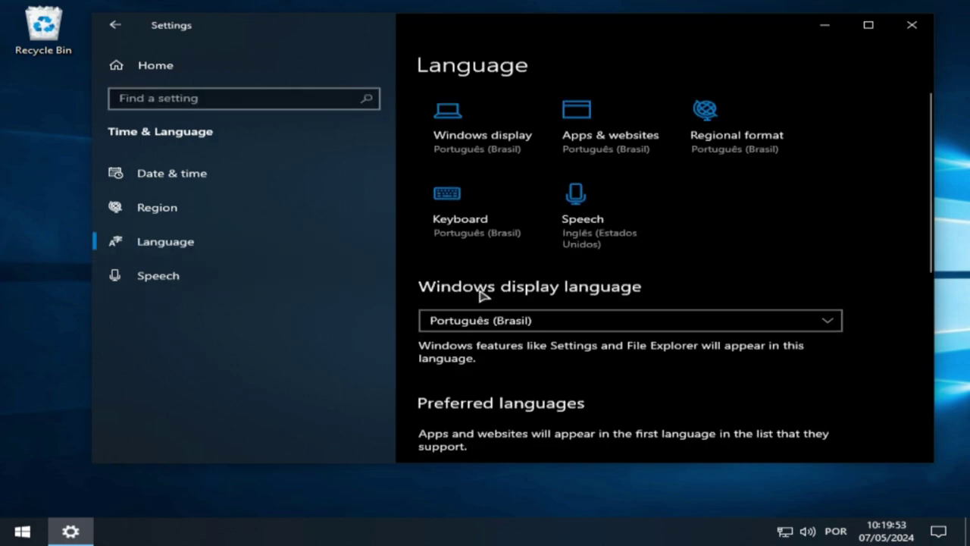
Remove Inglês (Estados Unidos) from the preferred languages, keeping only Português (Brasil)
scroll(596, 321, down, 3)
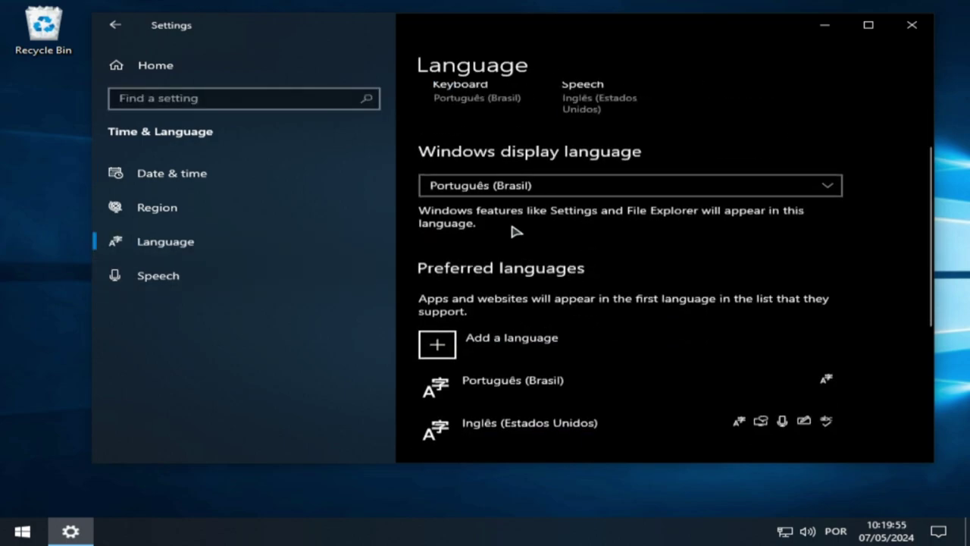
scroll(676, 390, up, 3)
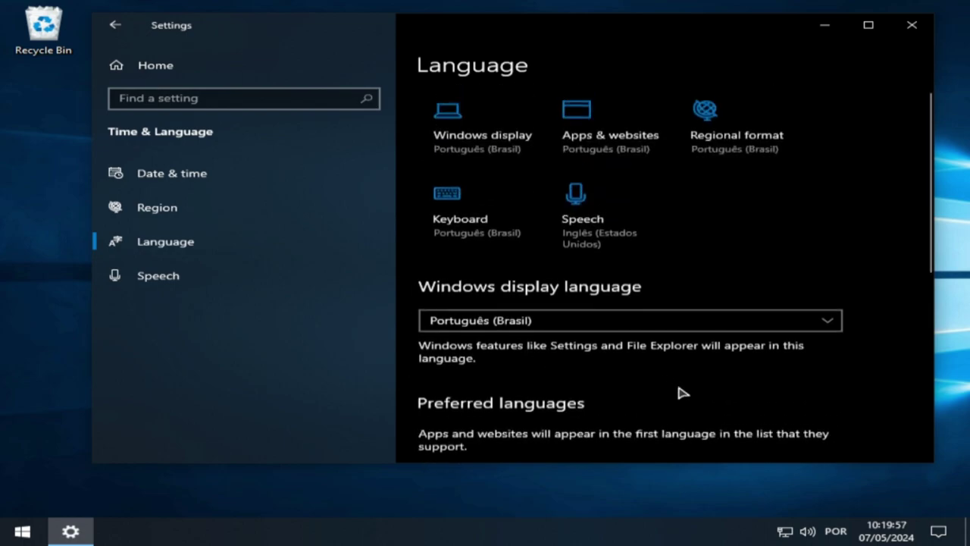
scroll(685, 388, down, 8)
scroll(722, 333, up, 2)
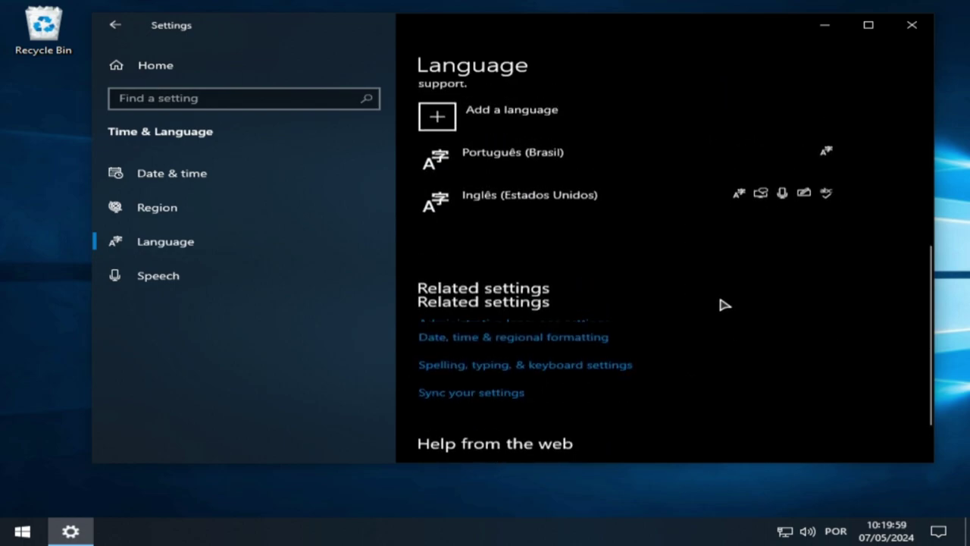
click(812, 234)
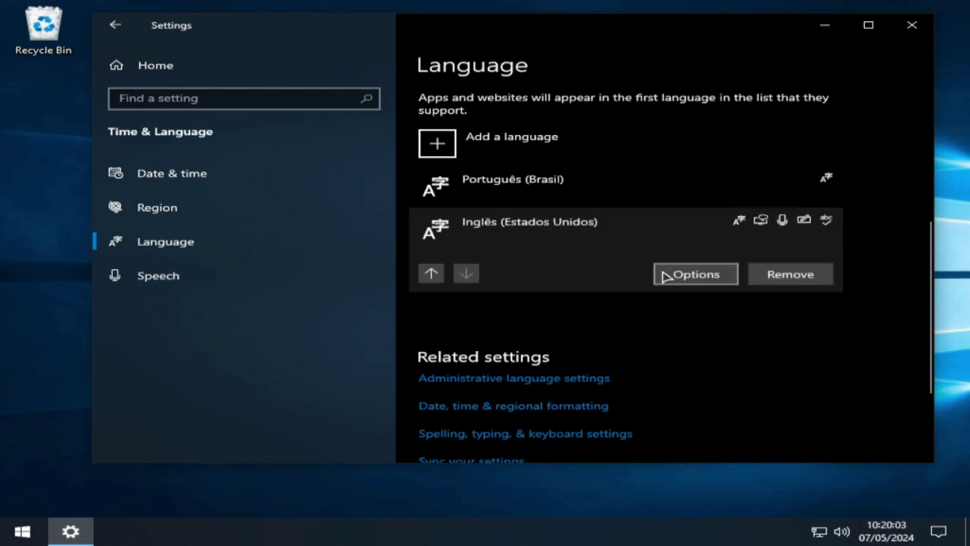
scroll(604, 253, up, 2)
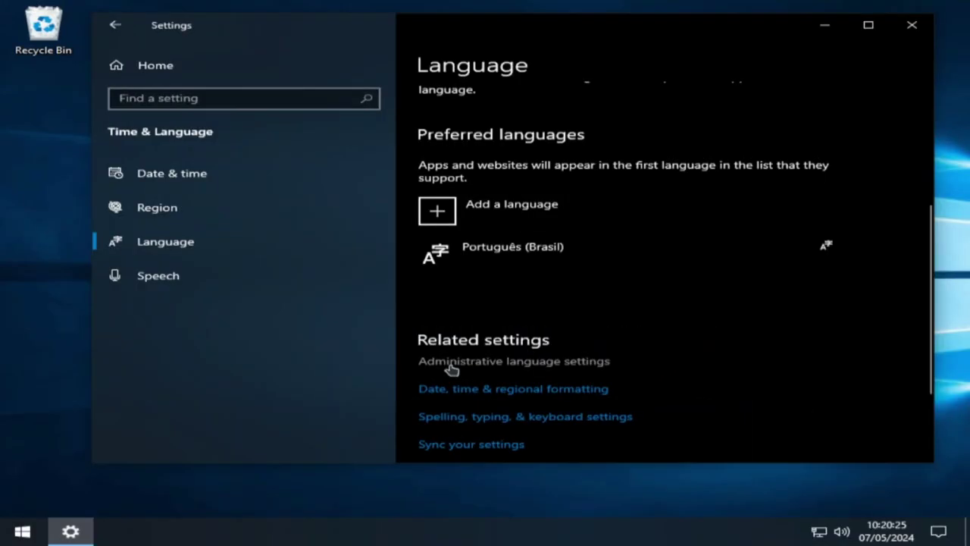
Open the administrative language settings and select Português (Brasil) as the system locale for non-Unicode programs
click(450, 369)
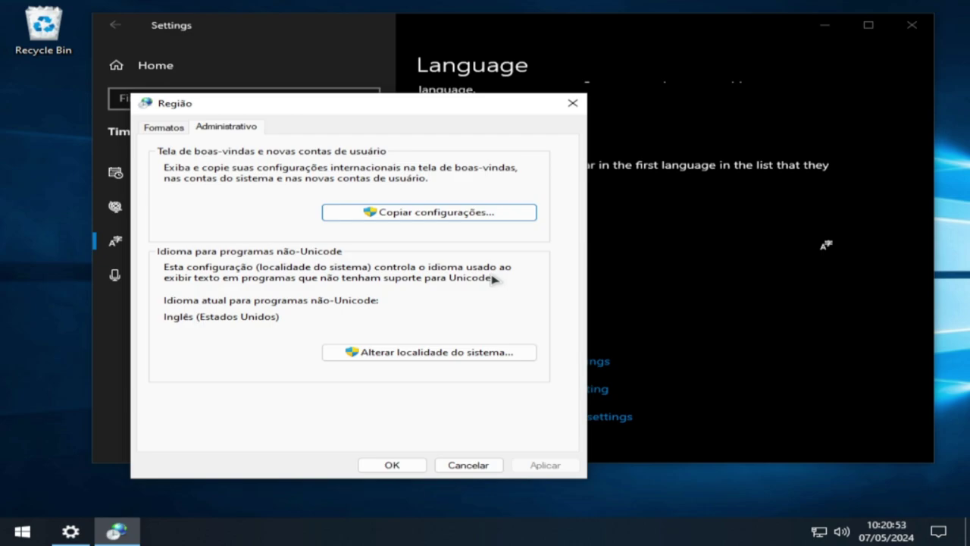
click(415, 356)
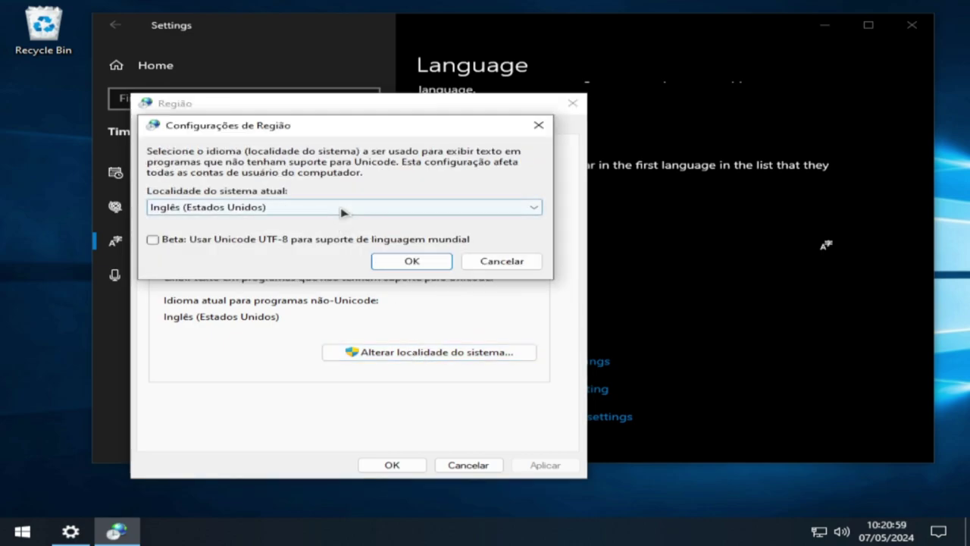
click(358, 211)
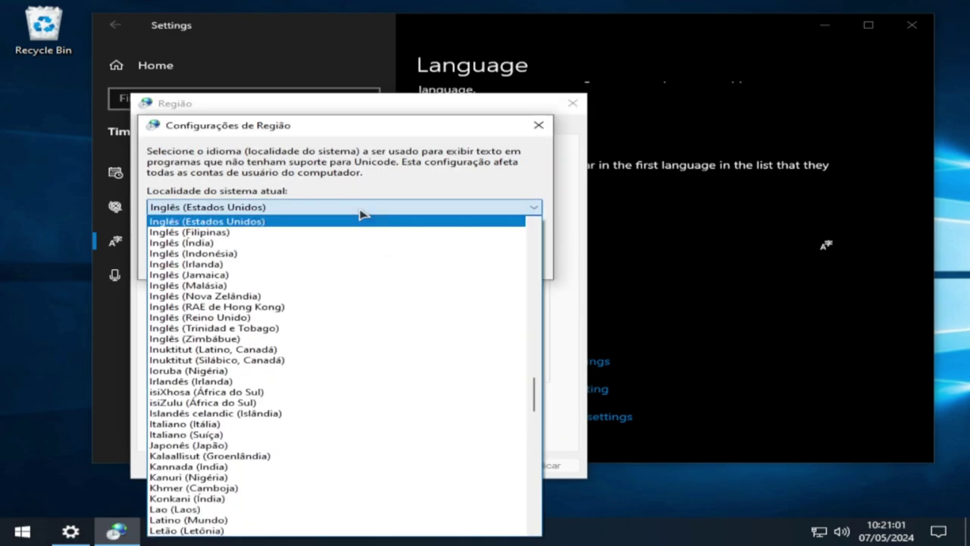
scroll(261, 425, down, 7)
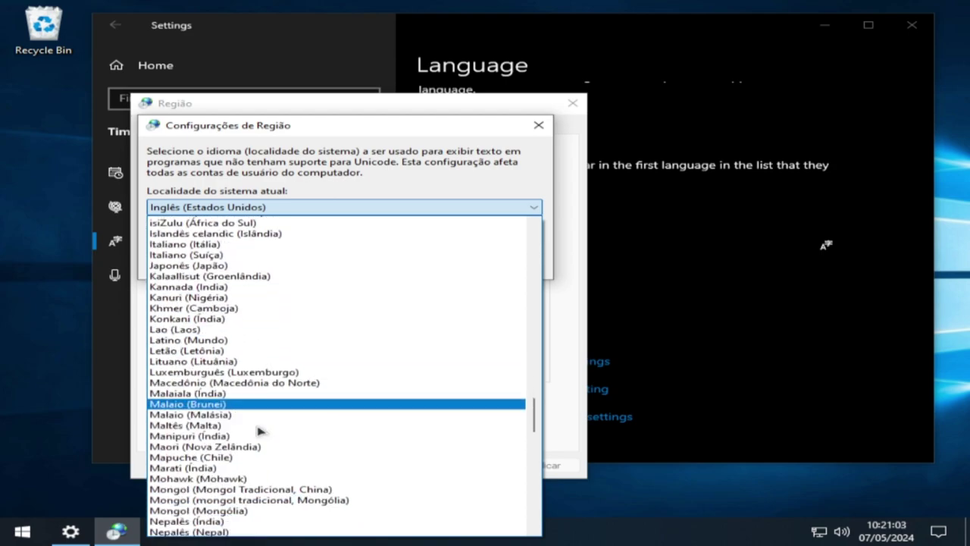
scroll(258, 430, down, 16)
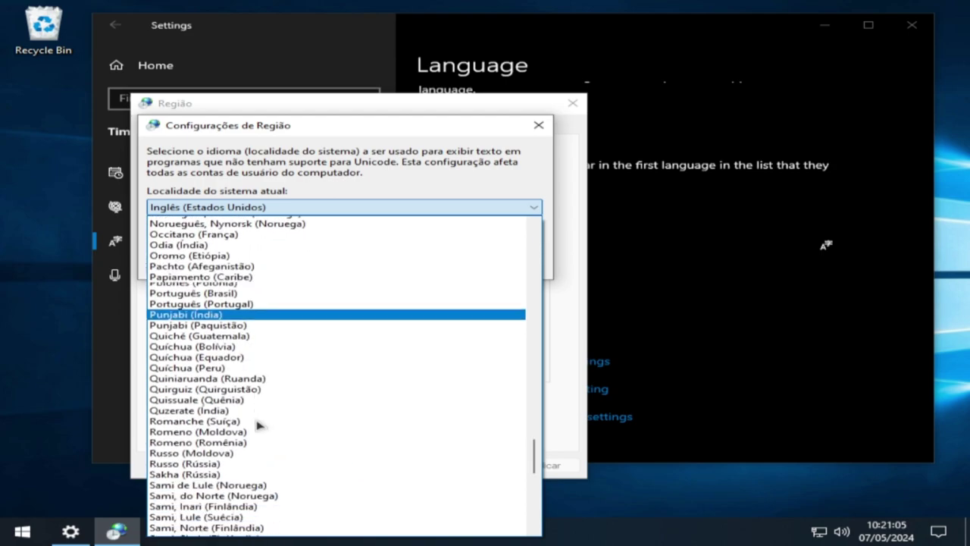
scroll(252, 404, down, 9)
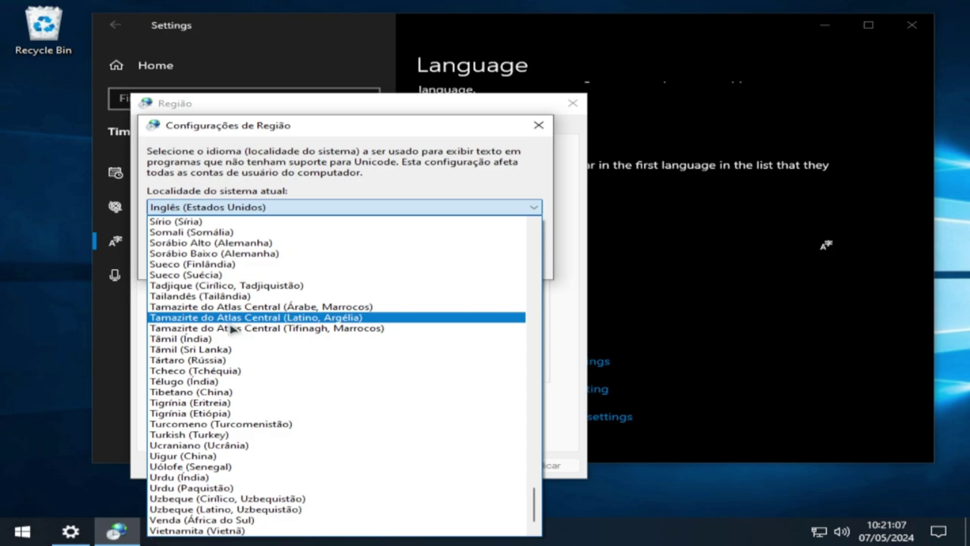
scroll(232, 327, up, 5)
scroll(232, 328, up, 9)
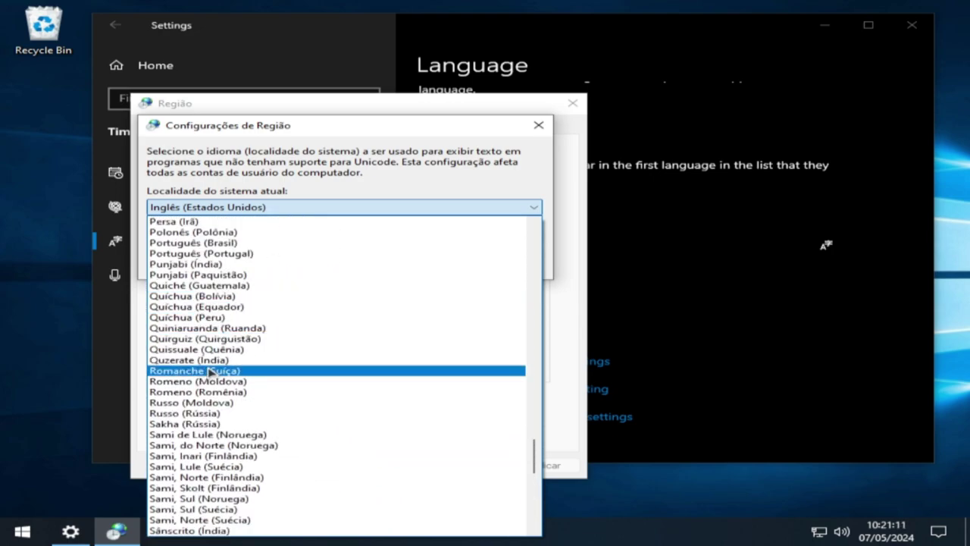
scroll(209, 372, down, 1)
scroll(219, 356, up, 2)
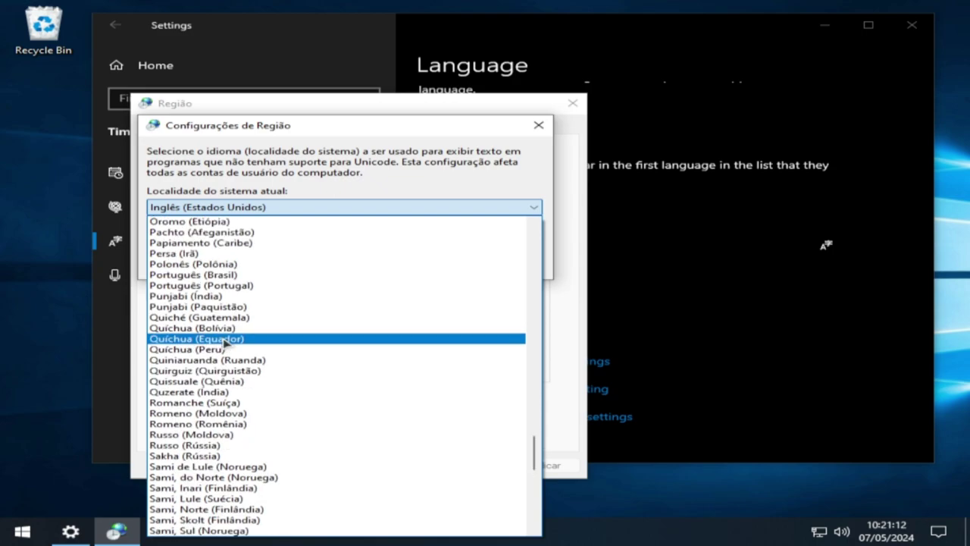
click(227, 276)
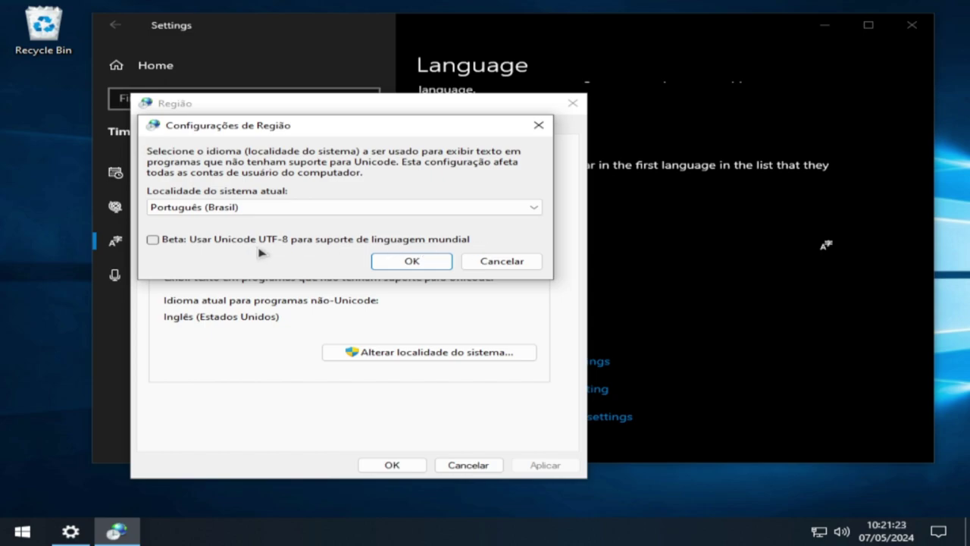
Enable the beta Unicode UTF-8 worldwide language support and apply the system locale change without restarting Windows yet
click(162, 243)
click(397, 263)
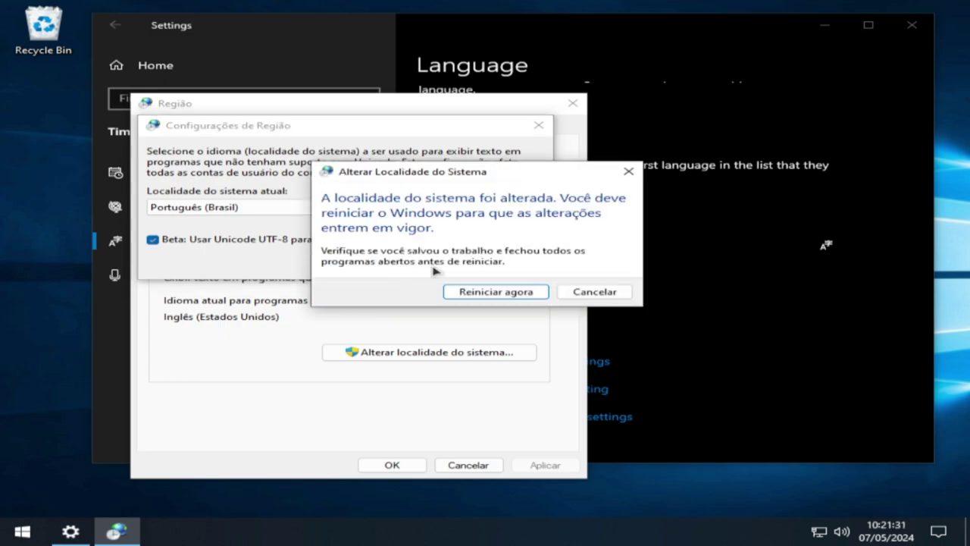
click(599, 292)
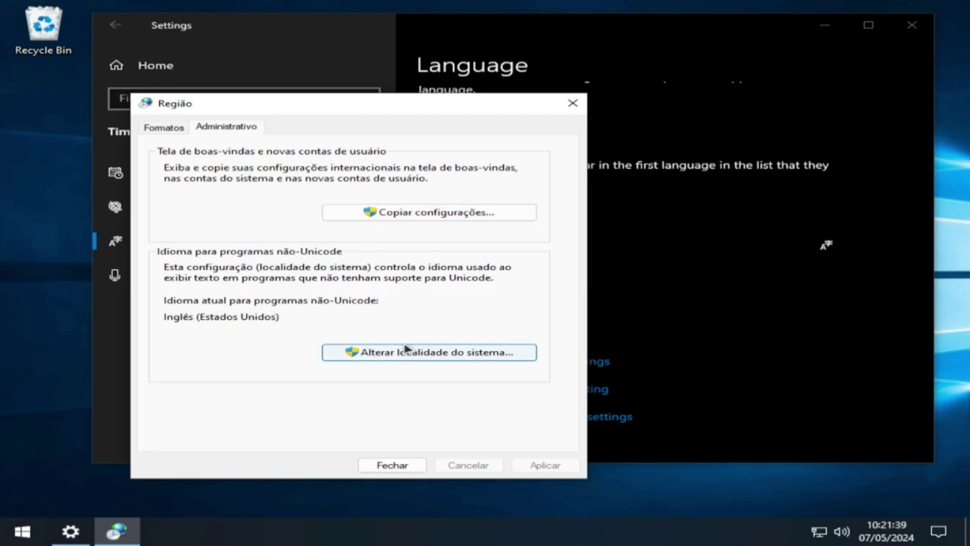
Copy the current user's language settings to the welcome screen, system accounts and new user accounts, and restart Windows to apply them
click(396, 218)
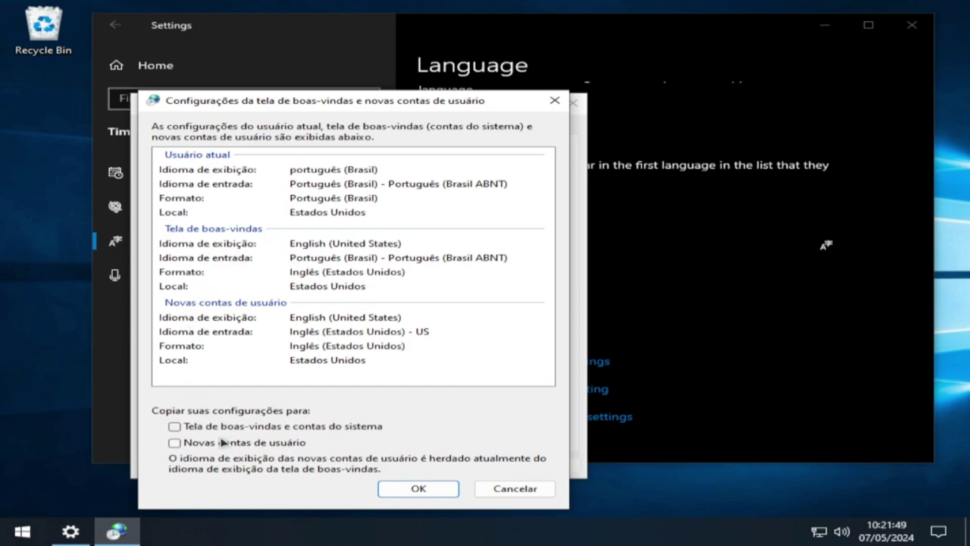
click(174, 428)
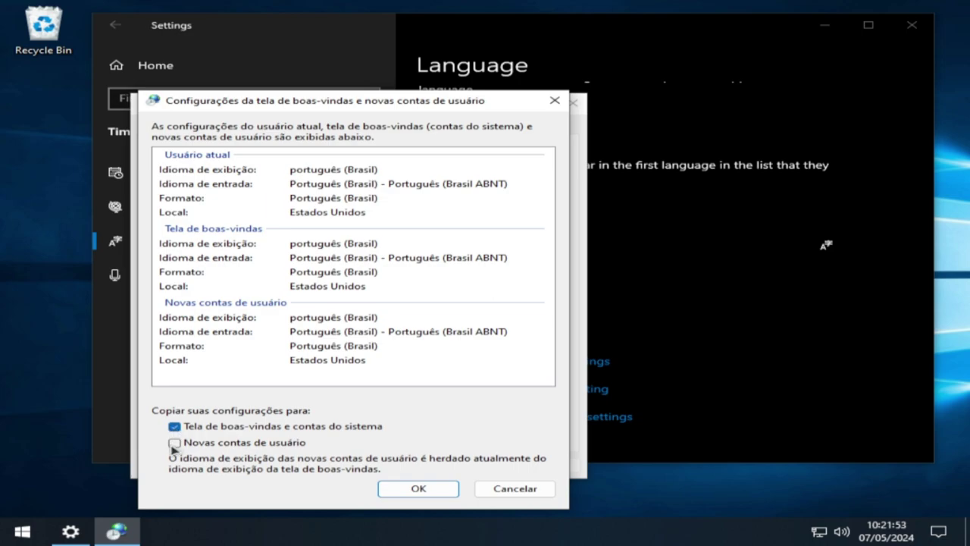
click(175, 445)
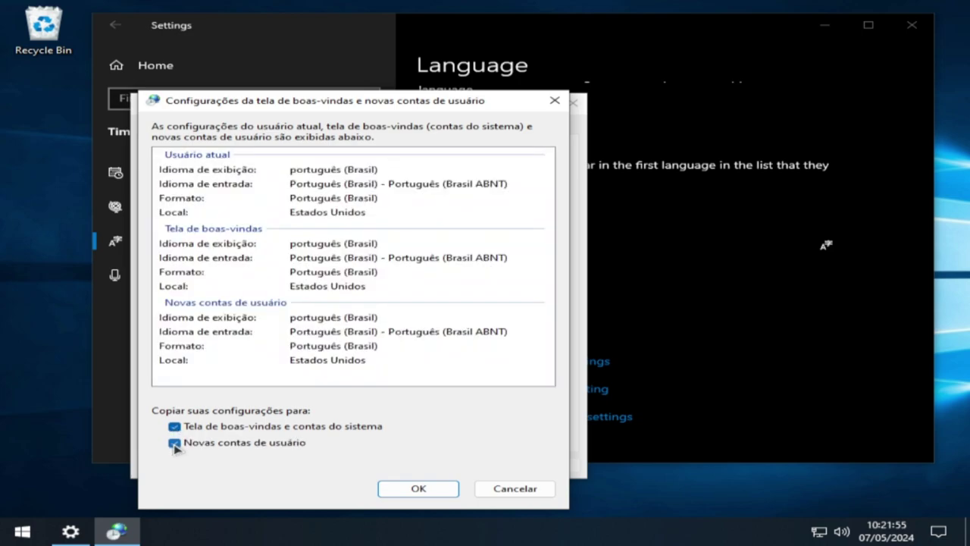
click(401, 491)
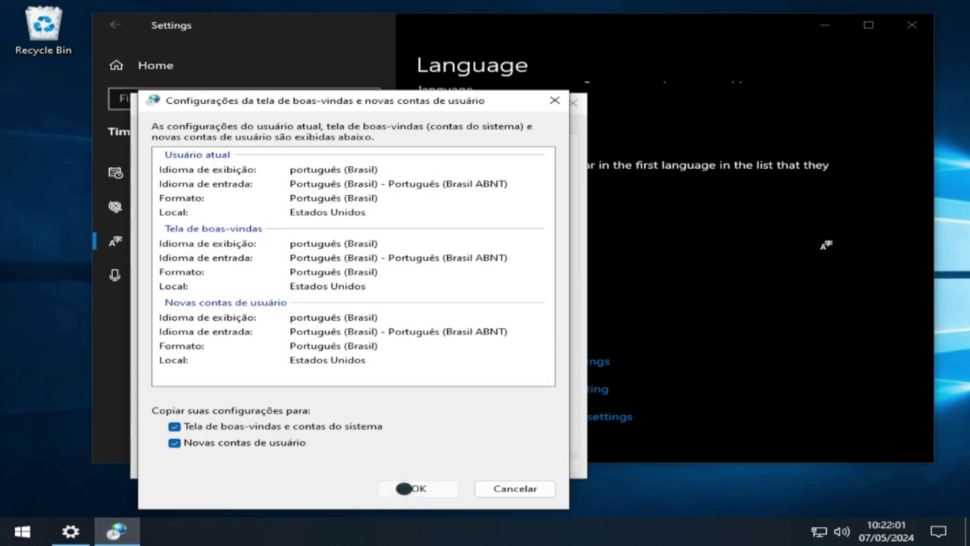
click(403, 488)
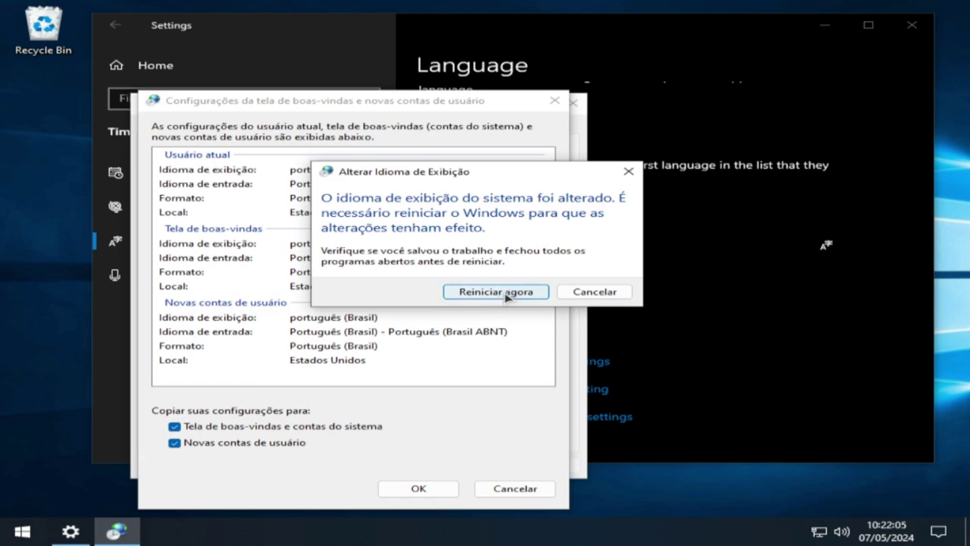
click(474, 292)
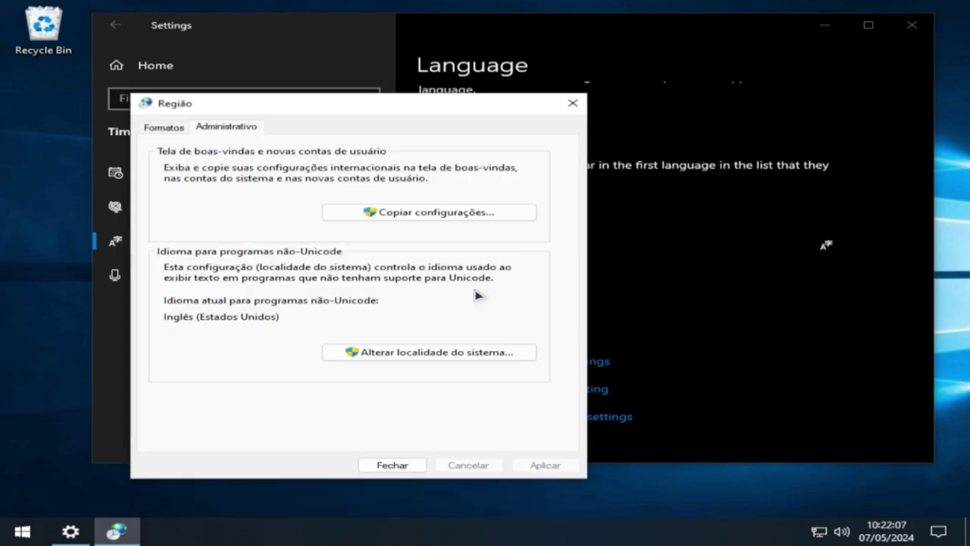